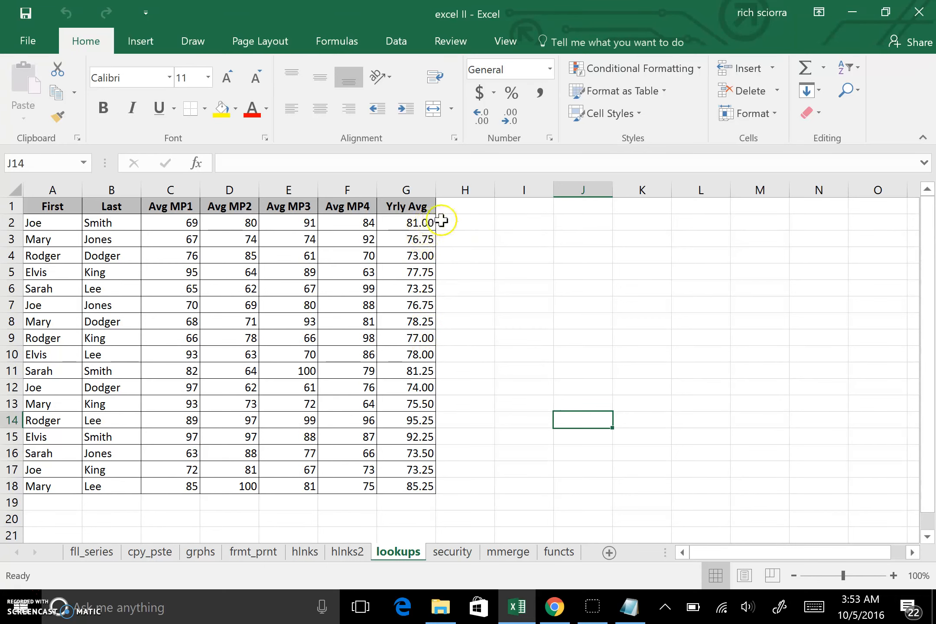
- Add the header "Letter Grade" in H1 and widen column H to fit it
{"action": "left_click", "coordinate": [440, 205]}
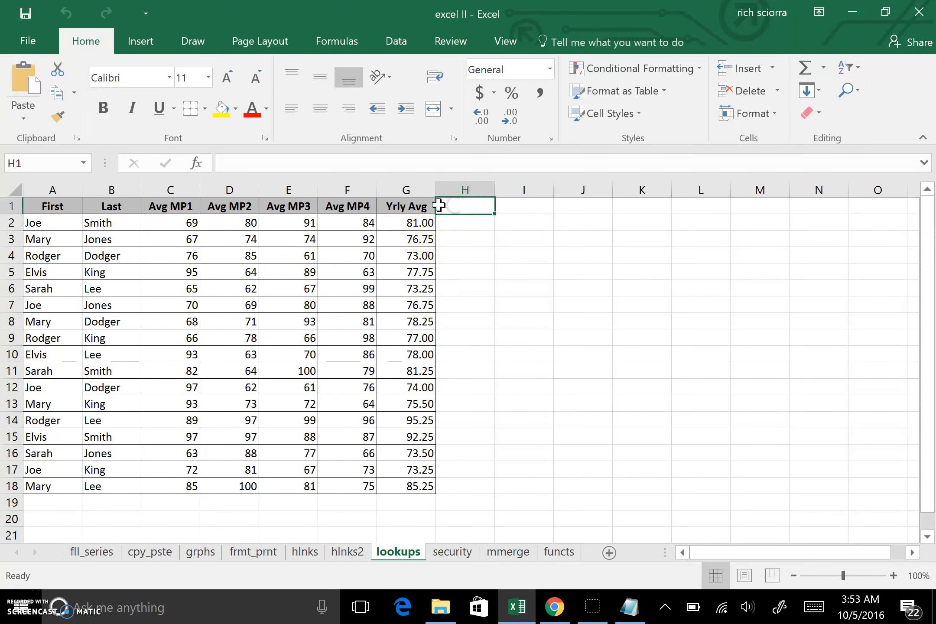
{"action": "type", "text": "Eetter k"}
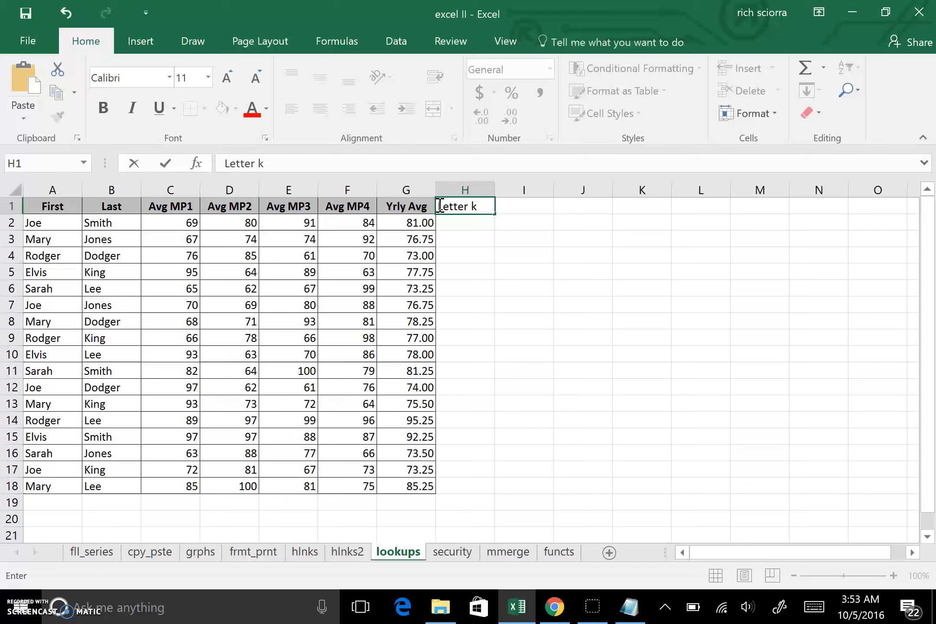
{"action": "key", "text": "BackSpace"}
{"action": "type", "text": "Grade"}
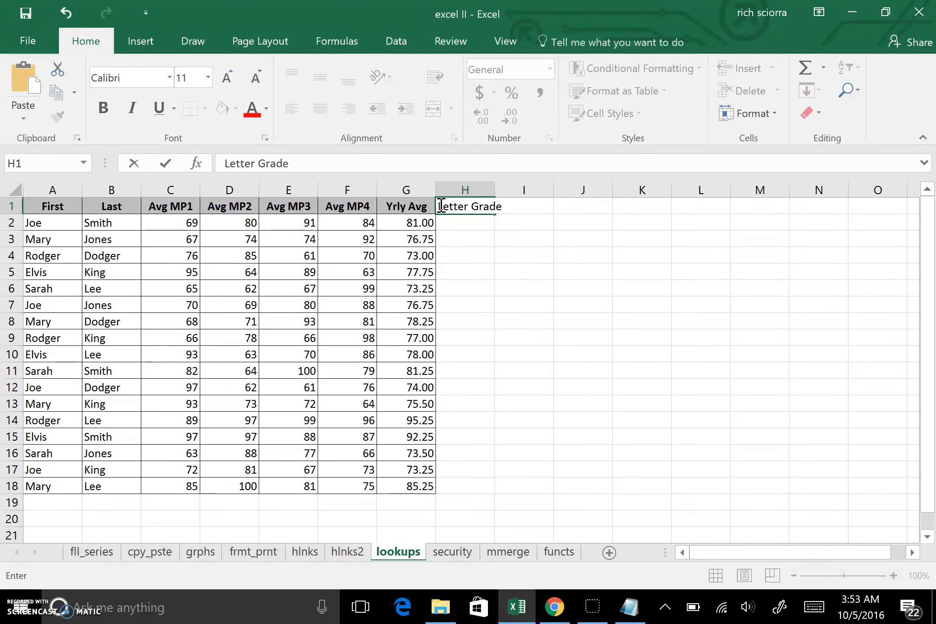
{"action": "left_click", "coordinate": [476, 333]}
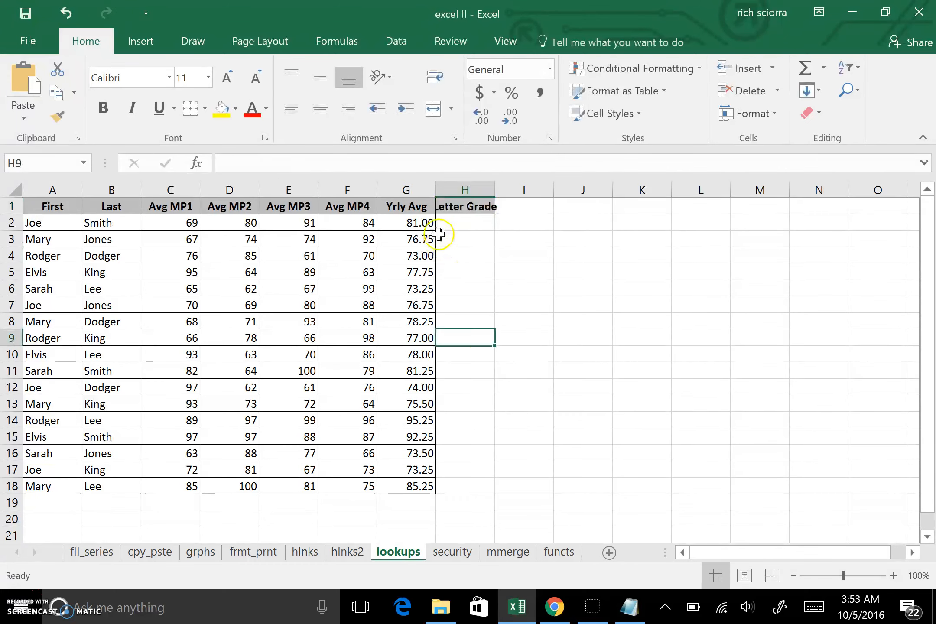
{"action": "double_click", "coordinate": [494, 190]}
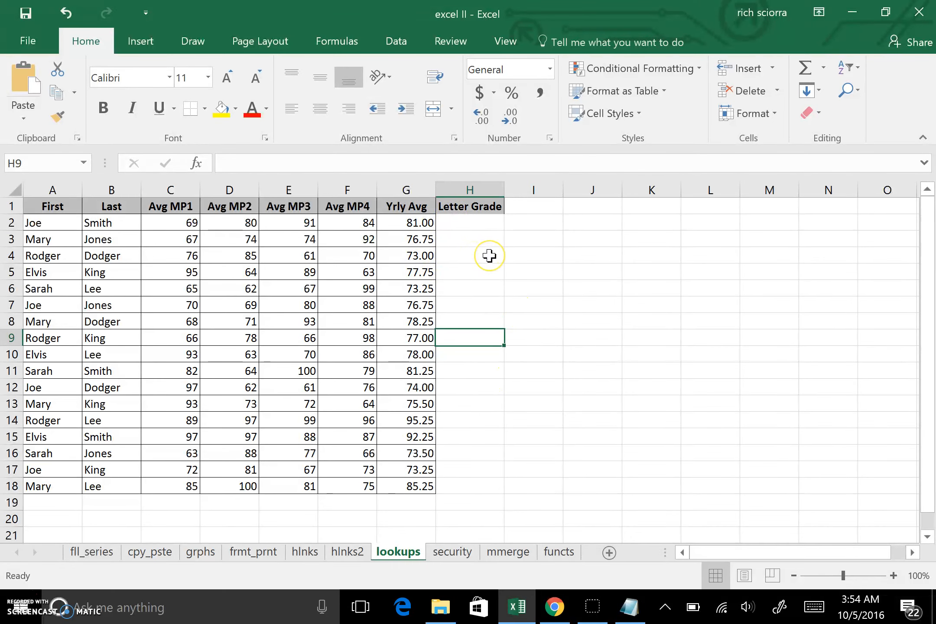
{"action": "left_click_drag", "start_coordinate": [505, 190], "coordinate": [506, 191]}
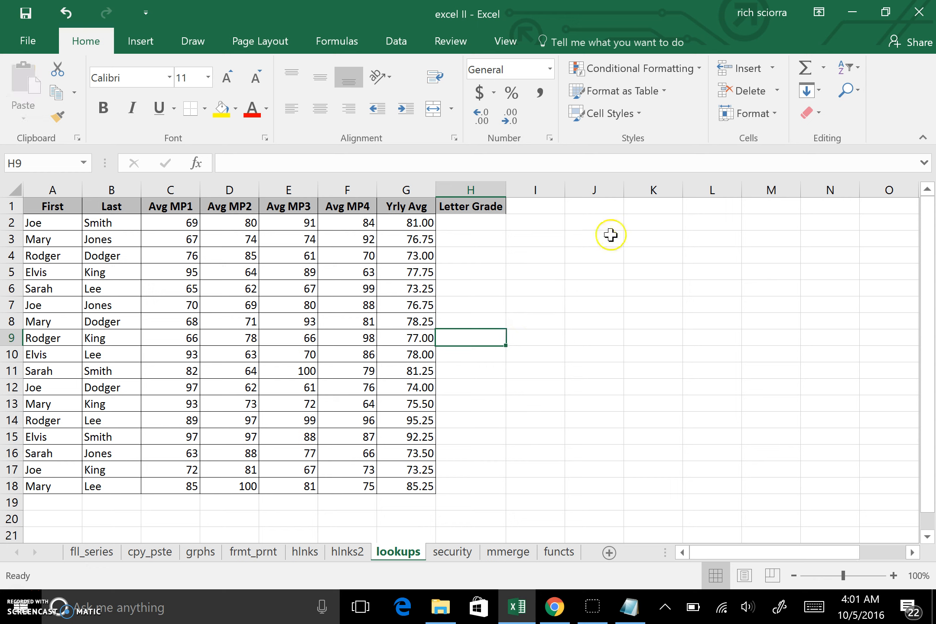
- Enter the lookup table headers "Grade" in J1 and "Letter Grade" in K1, and widen column K to fit
{"action": "left_click", "coordinate": [613, 209]}
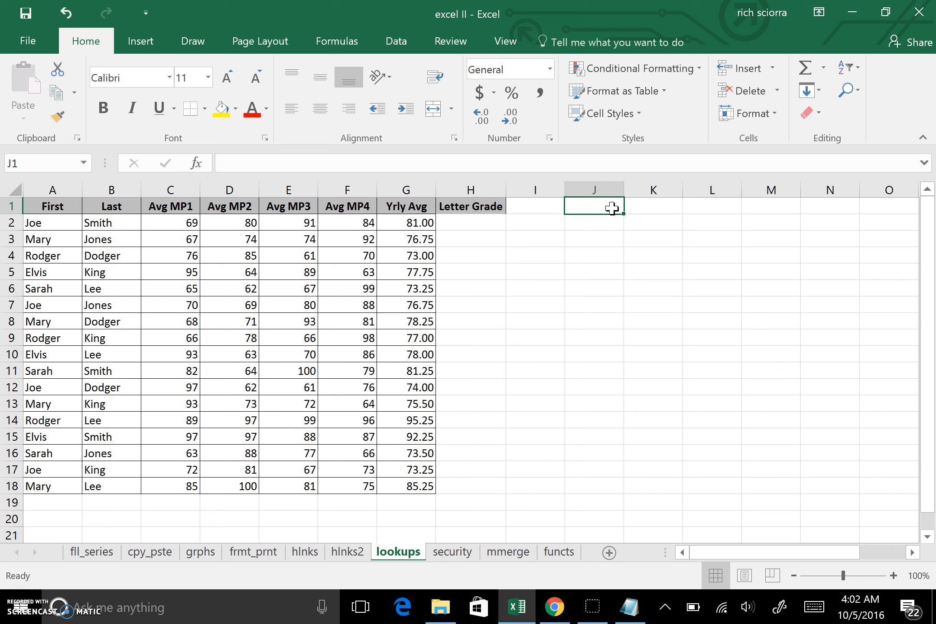
{"action": "type", "text": "Grade"}
{"action": "key", "text": "Tab"}
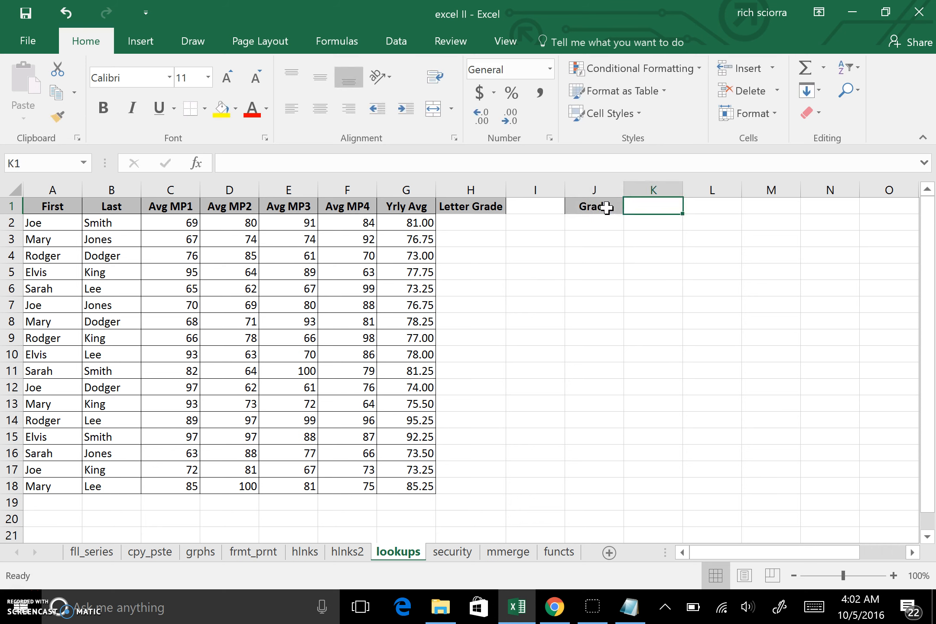
{"action": "type", "text": "Letter"}
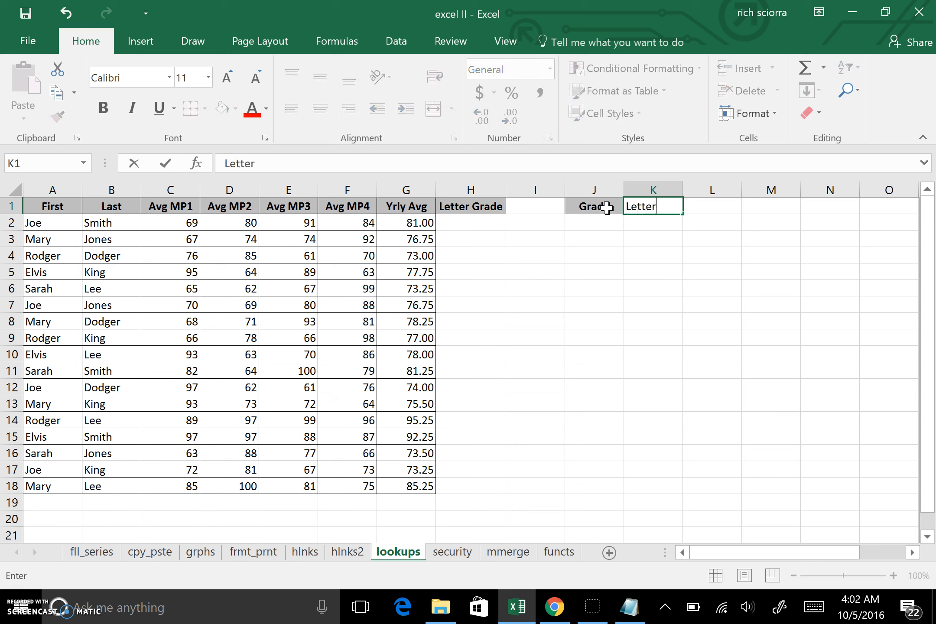
{"action": "type", "text": " Grade"}
{"action": "left_click", "coordinate": [676, 239]}
{"action": "left_click_drag", "start_coordinate": [682, 190], "coordinate": [695, 190]}
- Fill the first two lookup rows with grade 0 as F in row 2 and grade 60 as D in row 3
{"action": "left_click", "coordinate": [598, 221]}
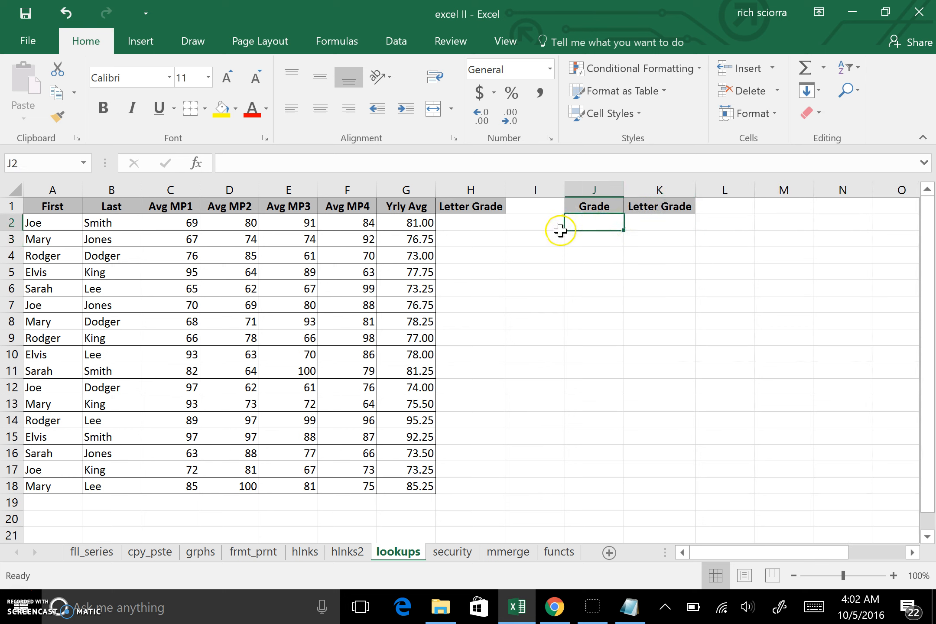
{"action": "type", "text": "0"}
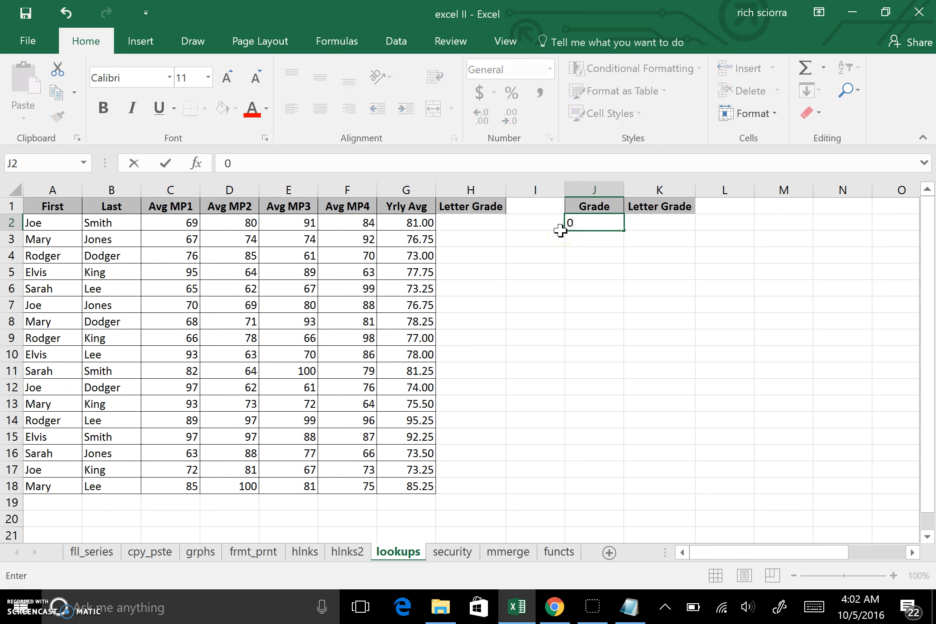
{"action": "left_click", "coordinate": [593, 269]}
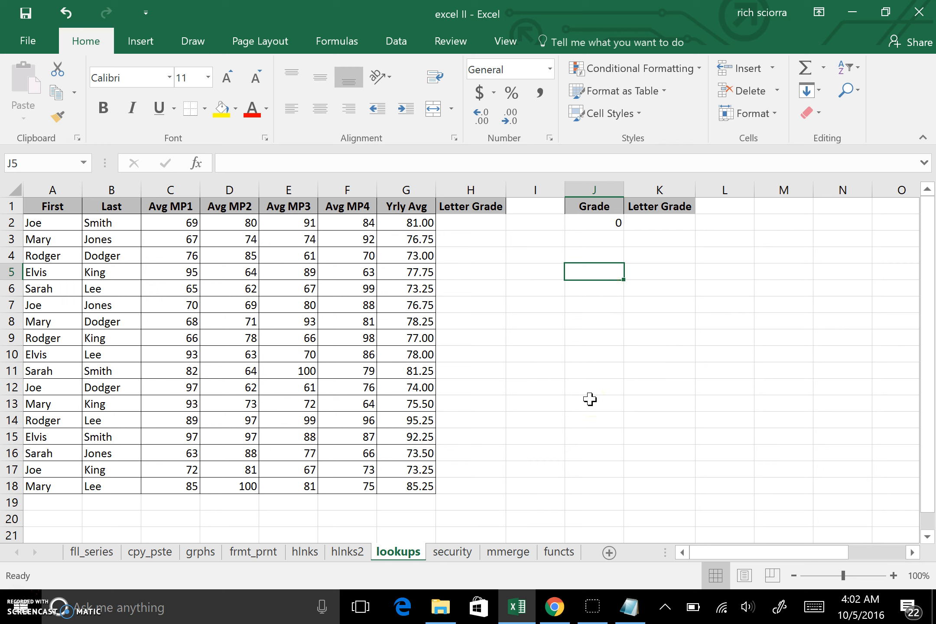
{"action": "left_click", "coordinate": [656, 227]}
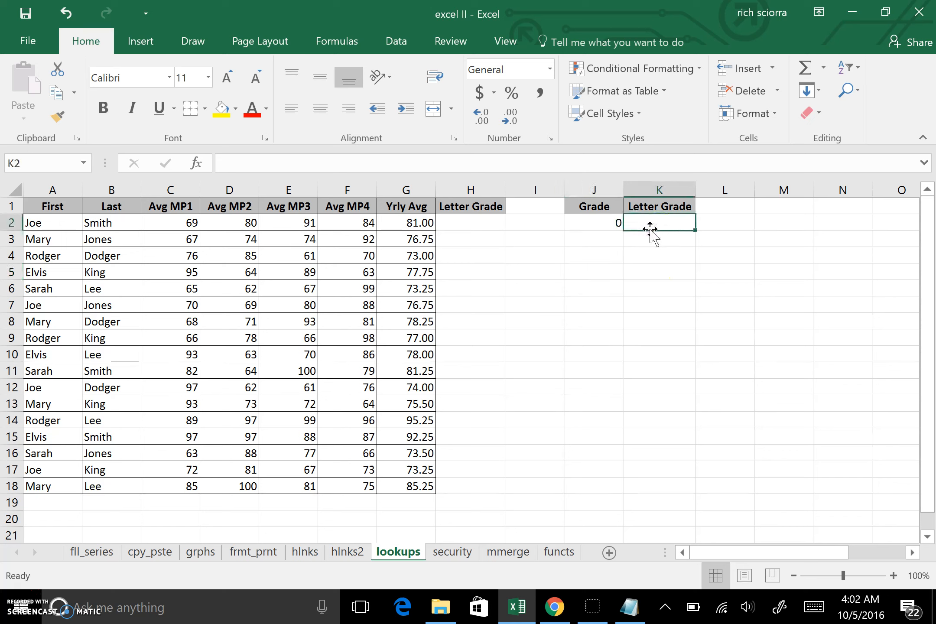
{"action": "type", "text": "FF"}
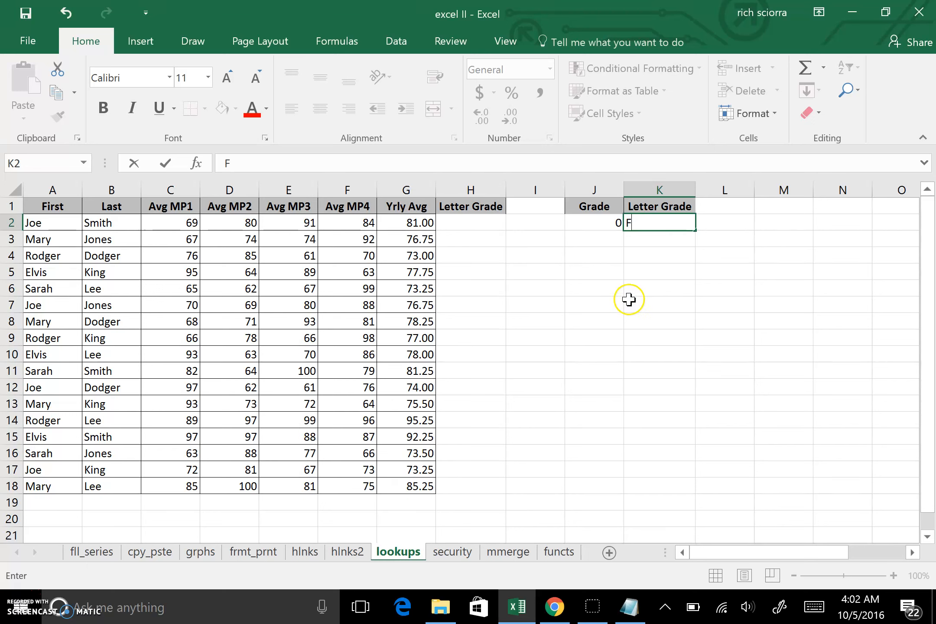
{"action": "left_click", "coordinate": [605, 242]}
{"action": "type", "text": "60"}
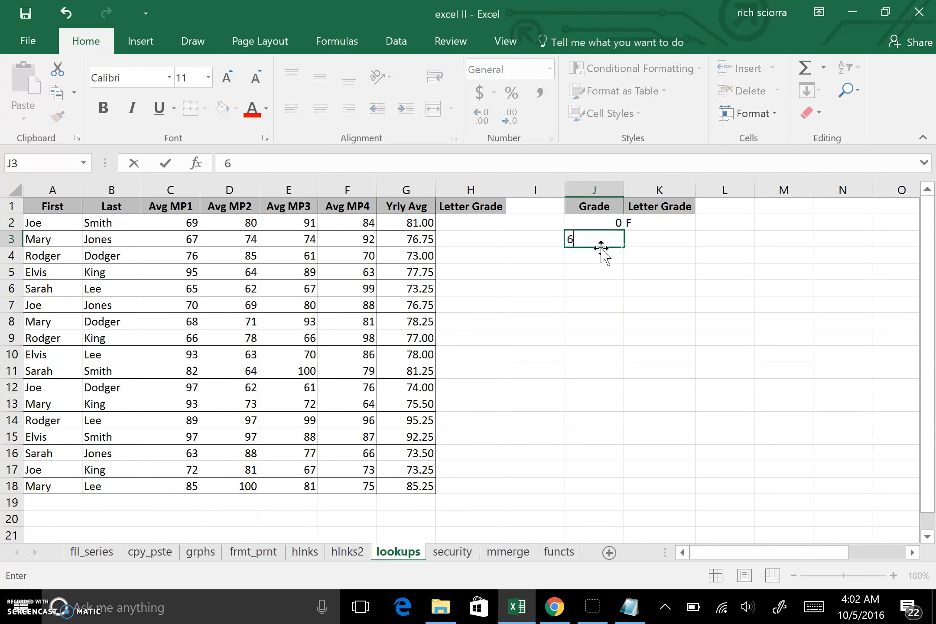
{"action": "left_click", "coordinate": [653, 243]}
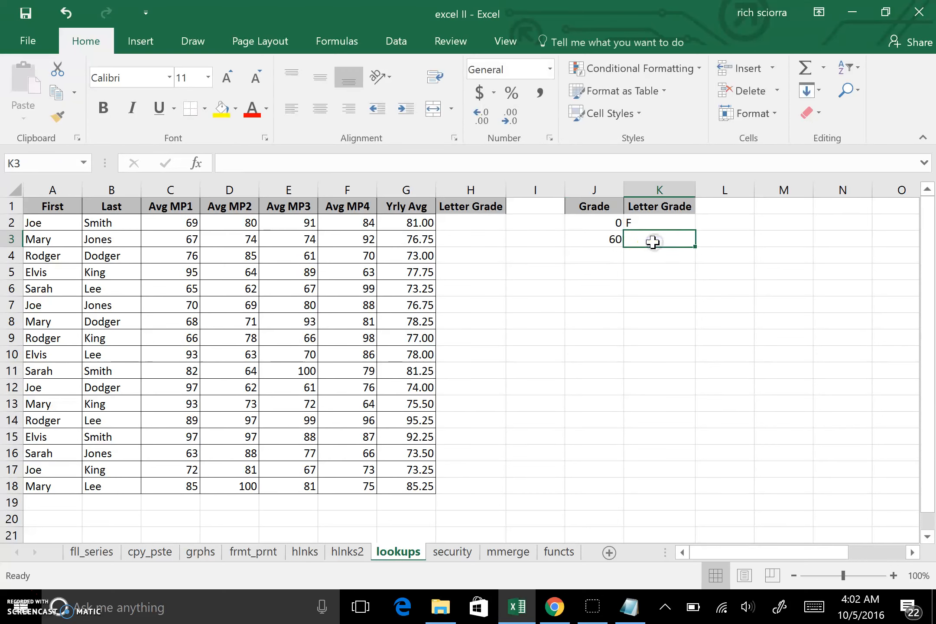
{"action": "type", "text": "D"}
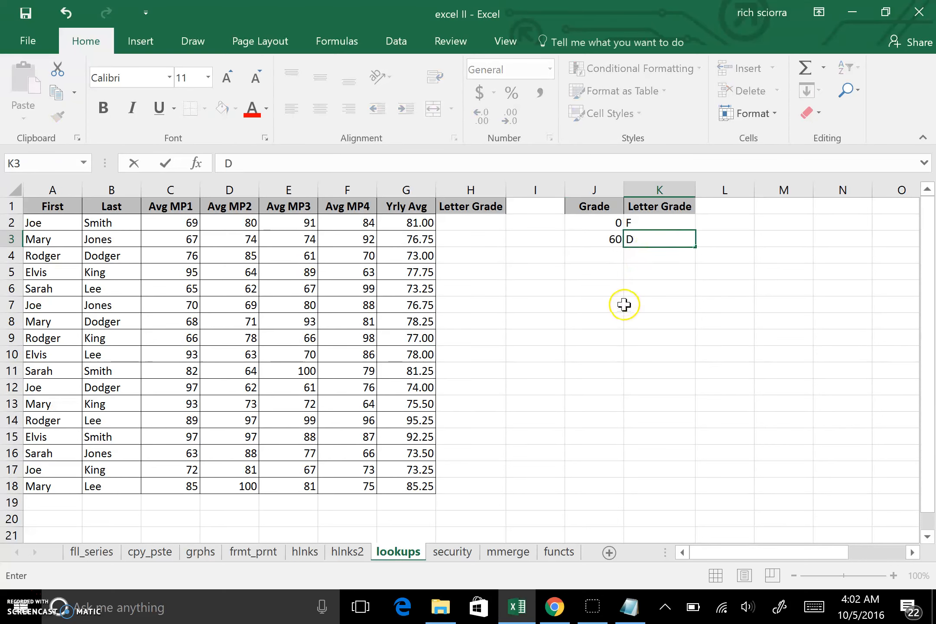
{"action": "left_click_drag", "start_coordinate": [627, 305], "coordinate": [621, 300]}
- Add the lookup rows for grade 70 as C- in row 4 and grade 90 as A in row 5
{"action": "left_click", "coordinate": [615, 257]}
{"action": "type", "text": "70"}
{"action": "left_click", "coordinate": [652, 257]}
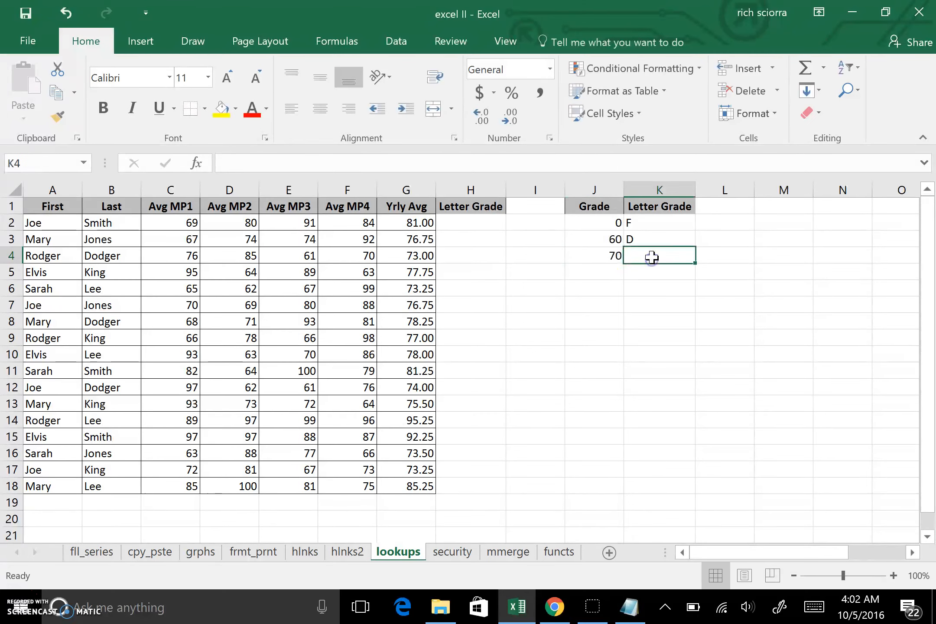
{"action": "type", "text": "C-"}
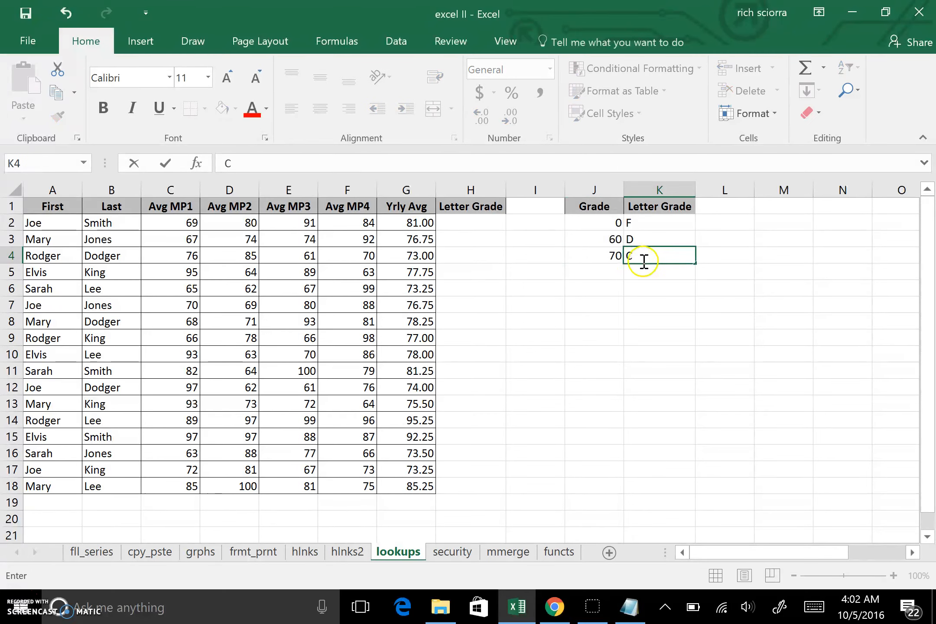
{"action": "left_click", "coordinate": [646, 325]}
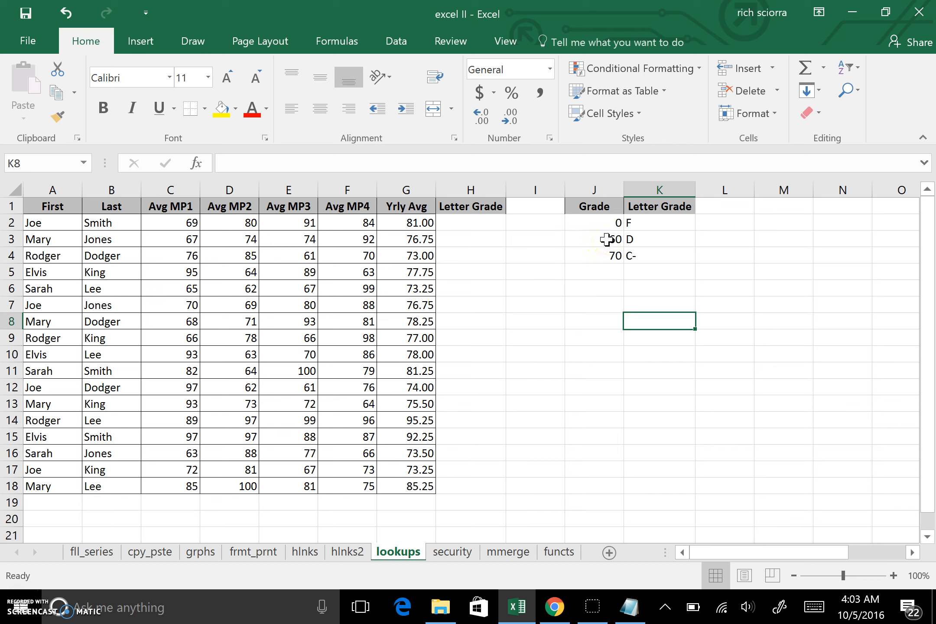
{"action": "left_click", "coordinate": [613, 270]}
{"action": "type", "text": "90"}
{"action": "key", "text": "Tab"}
{"action": "type", "text": "A"}
{"action": "left_click", "coordinate": [607, 305]}
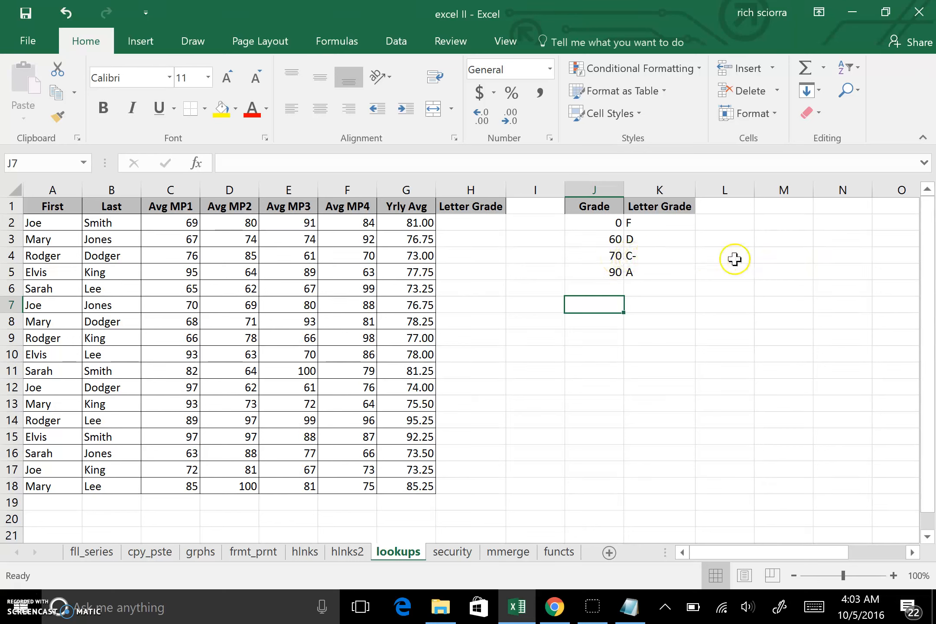
- Add a "Comment" header in L1 and enter "See me!" for the F and D rows in L2 and L3
{"action": "left_click", "coordinate": [725, 206]}
{"action": "type", "text": "Comment"}
{"action": "key", "text": "Return"}
{"action": "type", "text": "See"}
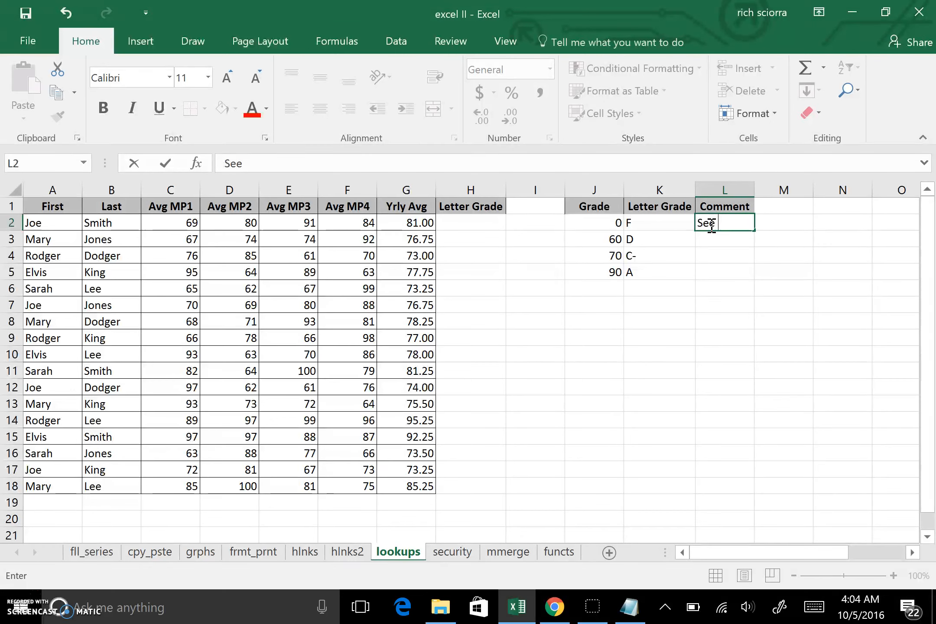
{"action": "type", "text": " me"}
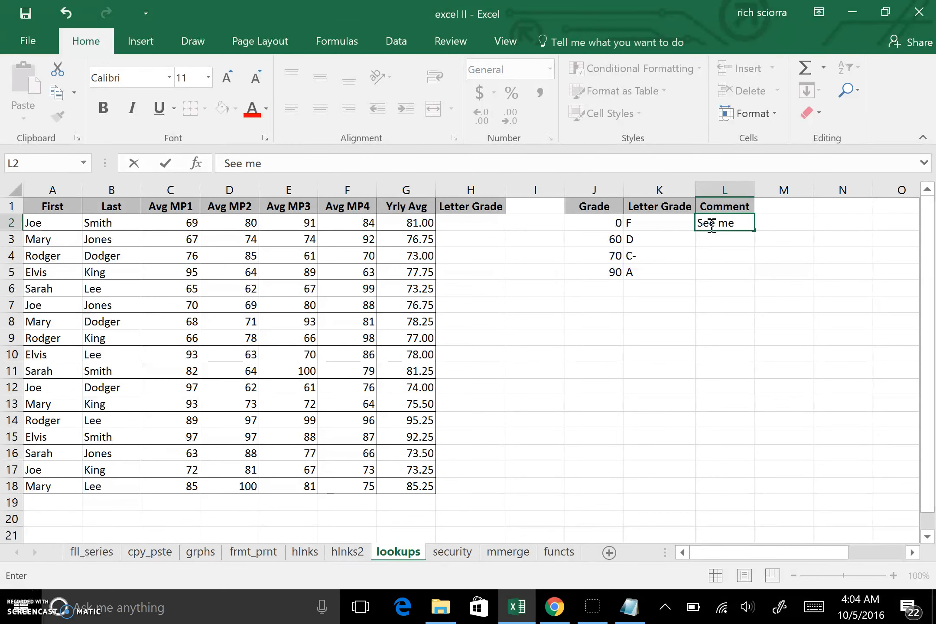
{"action": "type", "text": "!"}
{"action": "key", "text": "Return"}
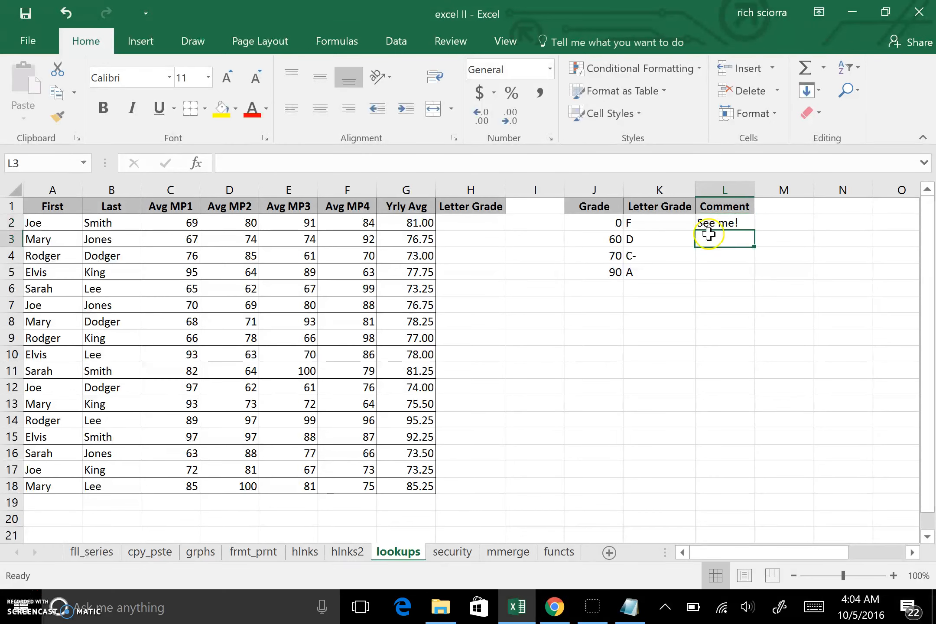
{"action": "type", "text": "See me!"}
{"action": "key", "text": "Return"}
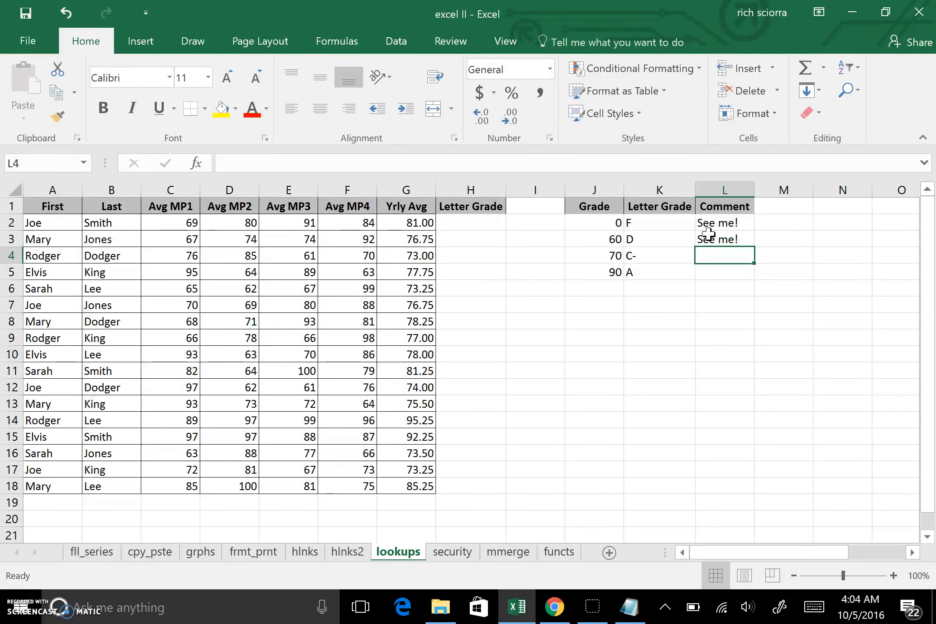
- Enter the comments "Study More" in L4 and "Excellent" in L5, and widen column L to fit
{"action": "type", "text": "P"}
{"action": "key", "text": "BackSpace"}
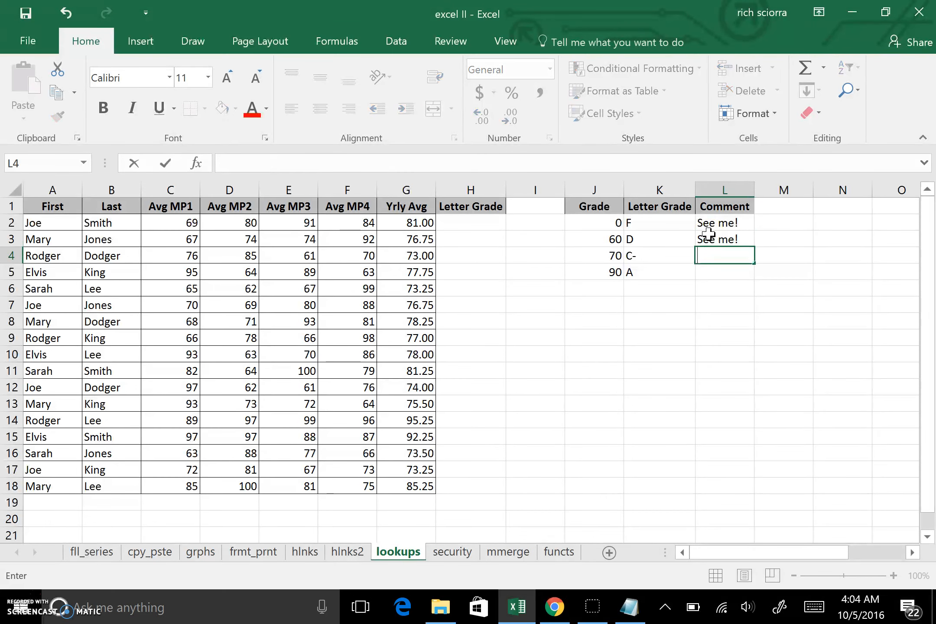
{"action": "type", "text": "Study More"}
{"action": "key", "text": "Return"}
{"action": "type", "text": "Exe"}
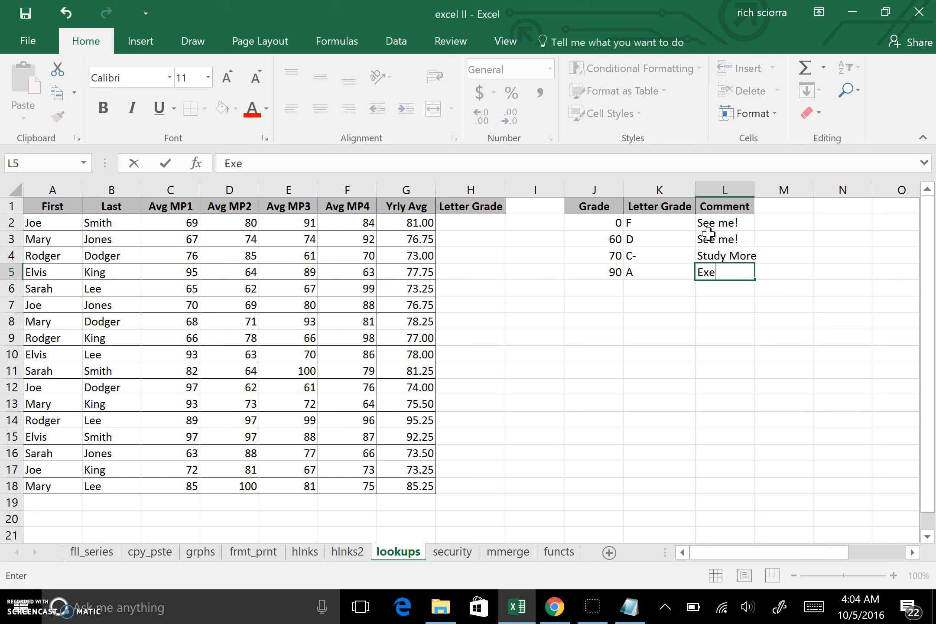
{"action": "key", "text": "BackSpace"}
{"action": "type", "text": "cellent"}
{"action": "left_click", "coordinate": [688, 318]}
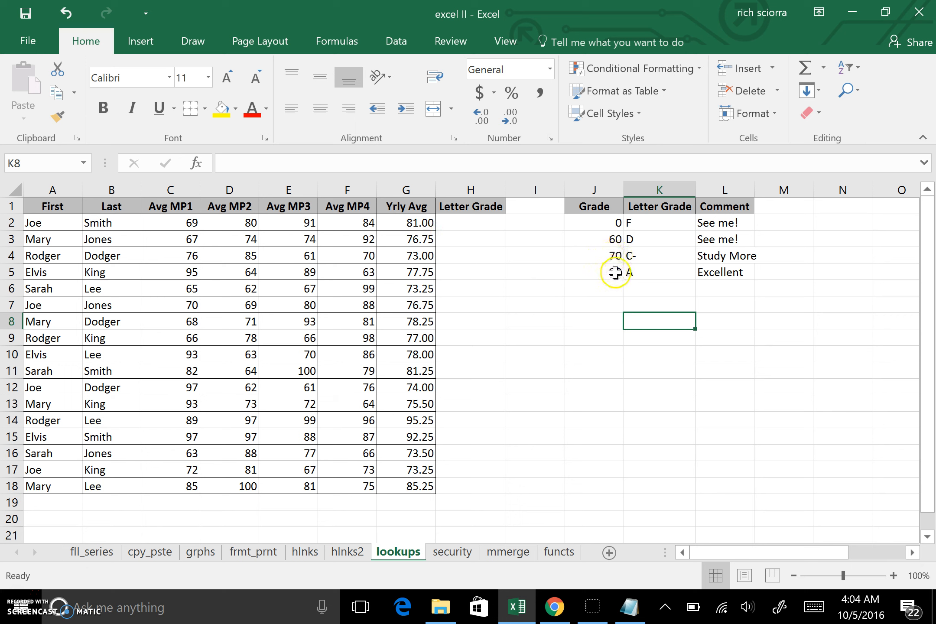
{"action": "left_click_drag", "start_coordinate": [754, 190], "coordinate": [771, 190]}
{"action": "left_click", "coordinate": [728, 256]}
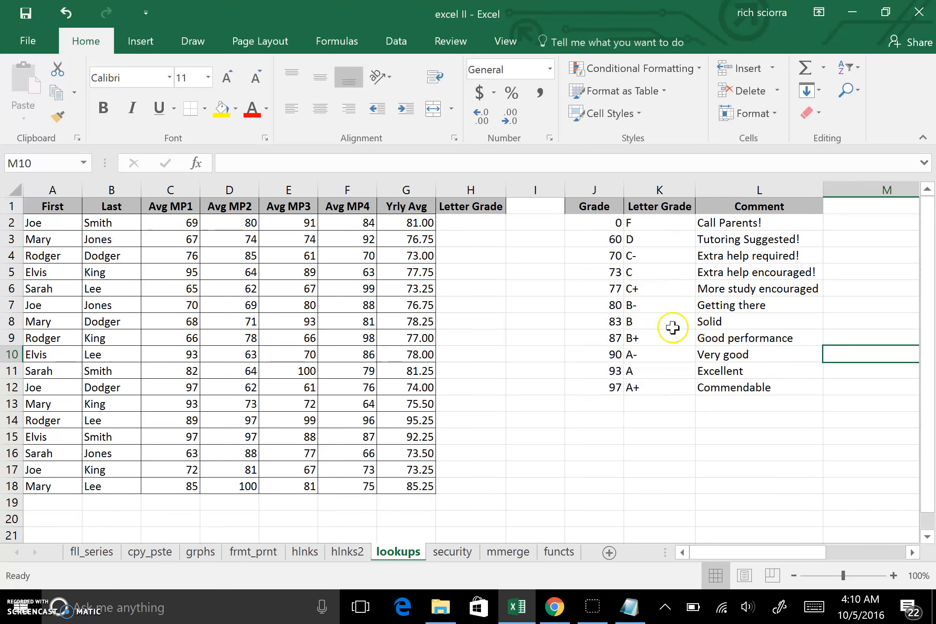
- Begin a VLOOKUP formula in H2 with G2 as the lookup value and J2:L12 as the table array
{"action": "left_click", "coordinate": [470, 226]}
{"action": "type", "text": "=VLOOKUP("}
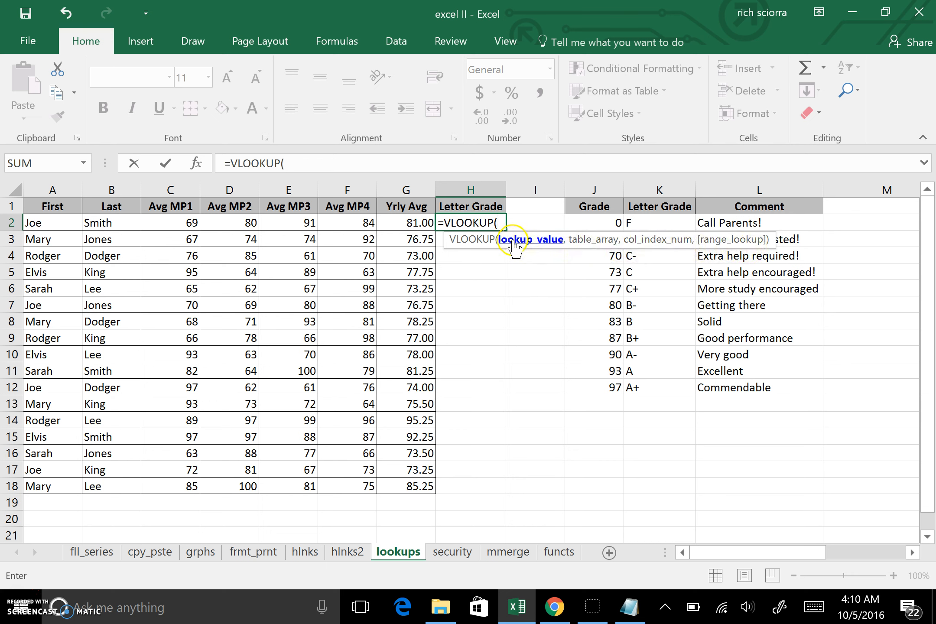
{"action": "left_click", "coordinate": [388, 224]}
{"action": "type", "text": ","}
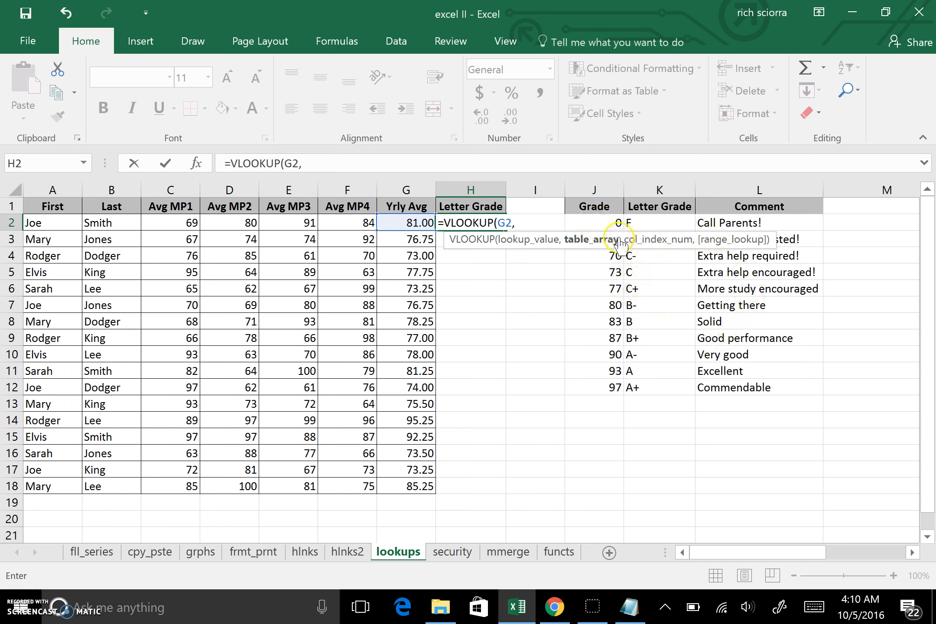
{"action": "left_click_drag", "start_coordinate": [611, 221], "coordinate": [731, 382]}
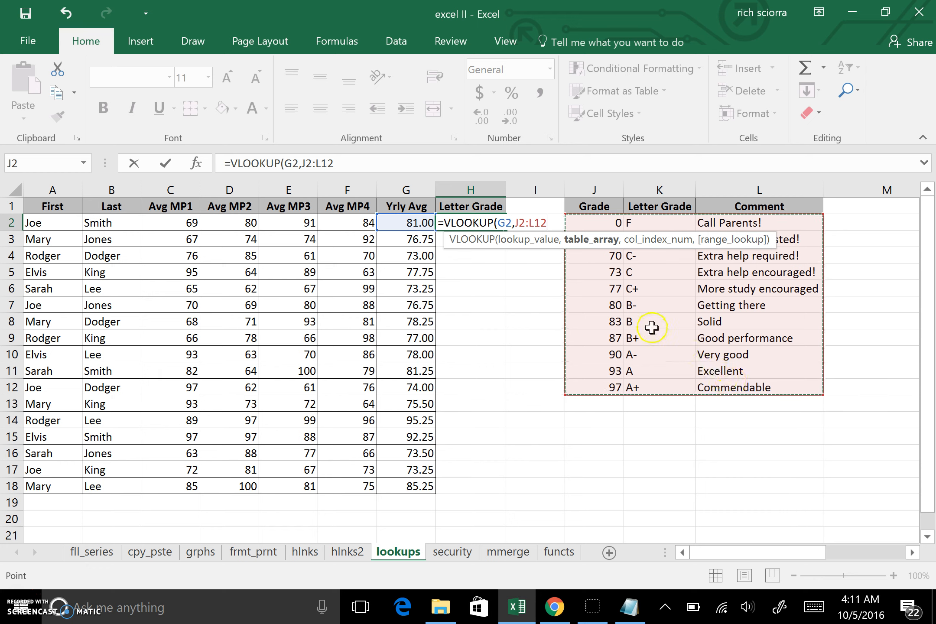